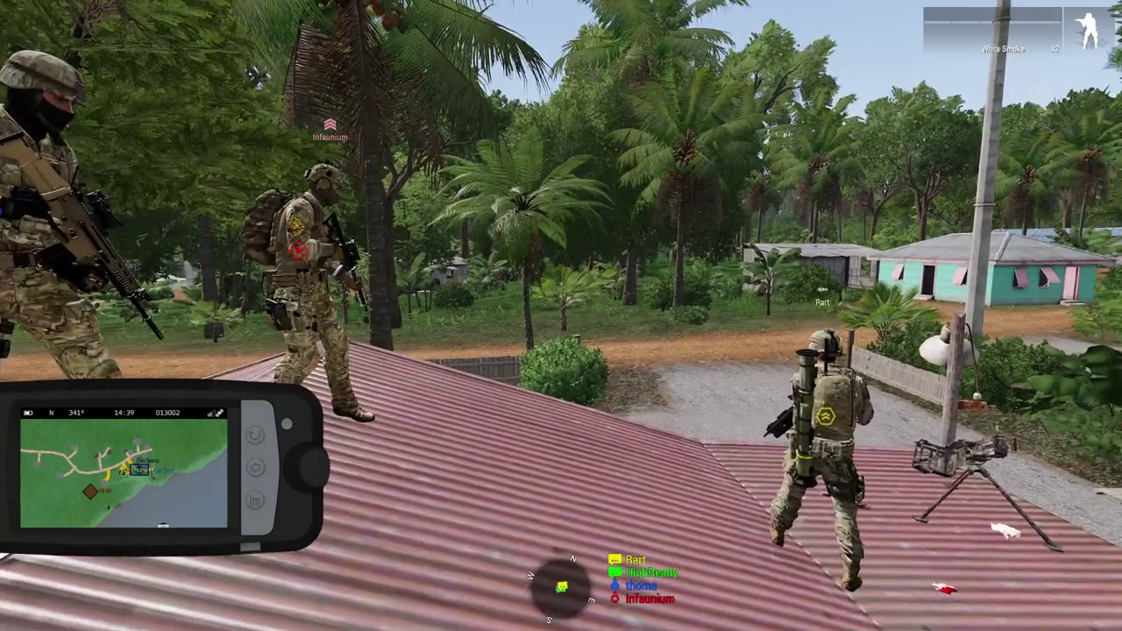
Step: Switch to first-person view and check the island map, panning it slightly
key(Return)
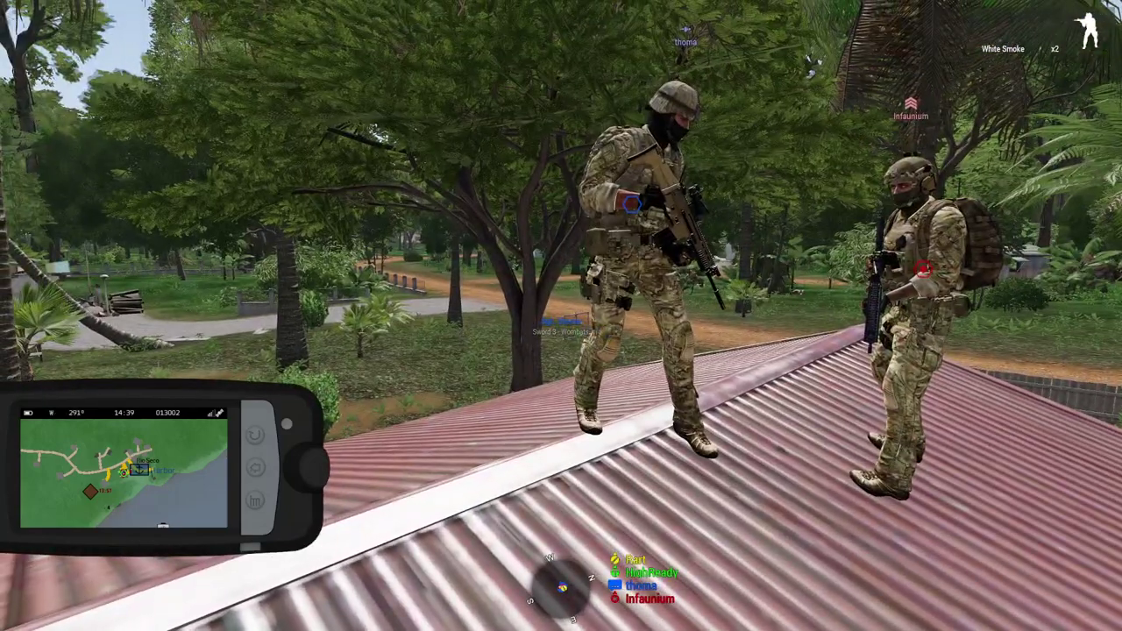
key(m)
scroll(561, 289, down, 3)
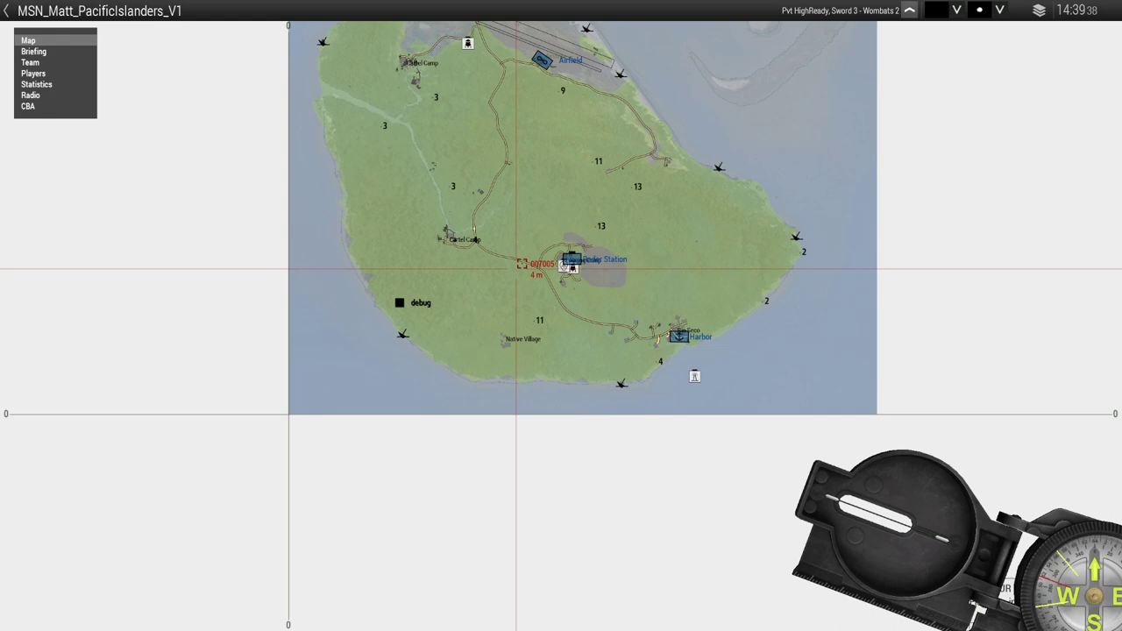
scroll(522, 264, up, 3)
scroll(570, 290, up, 3)
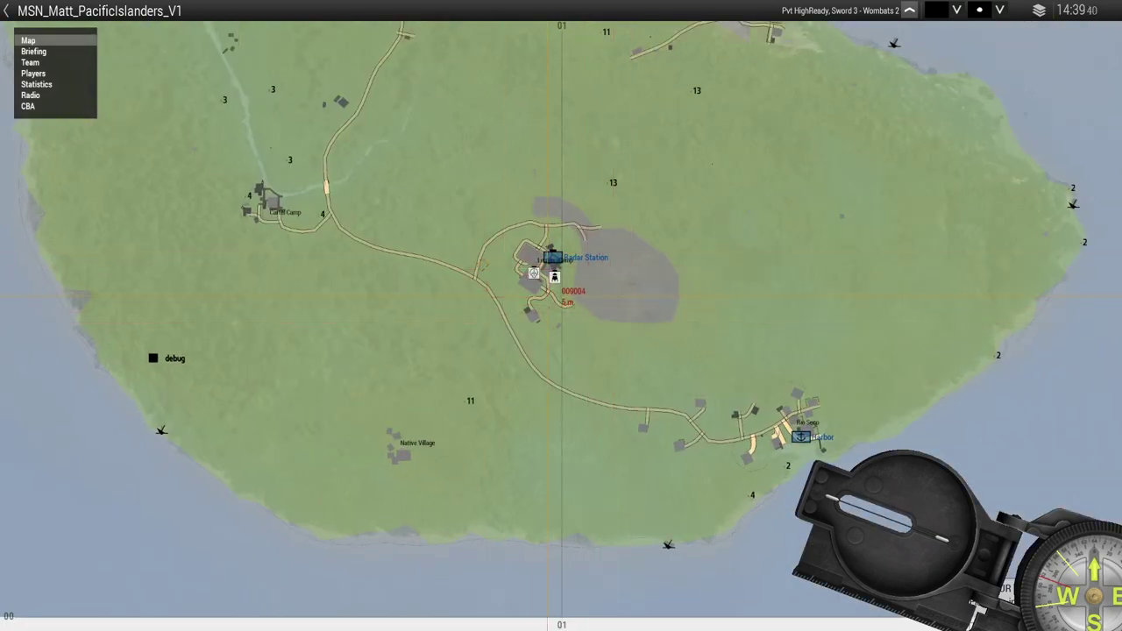
scroll(561, 299, down, 3)
scroll(561, 298, down, 3)
drag(561, 315, 575, 340)
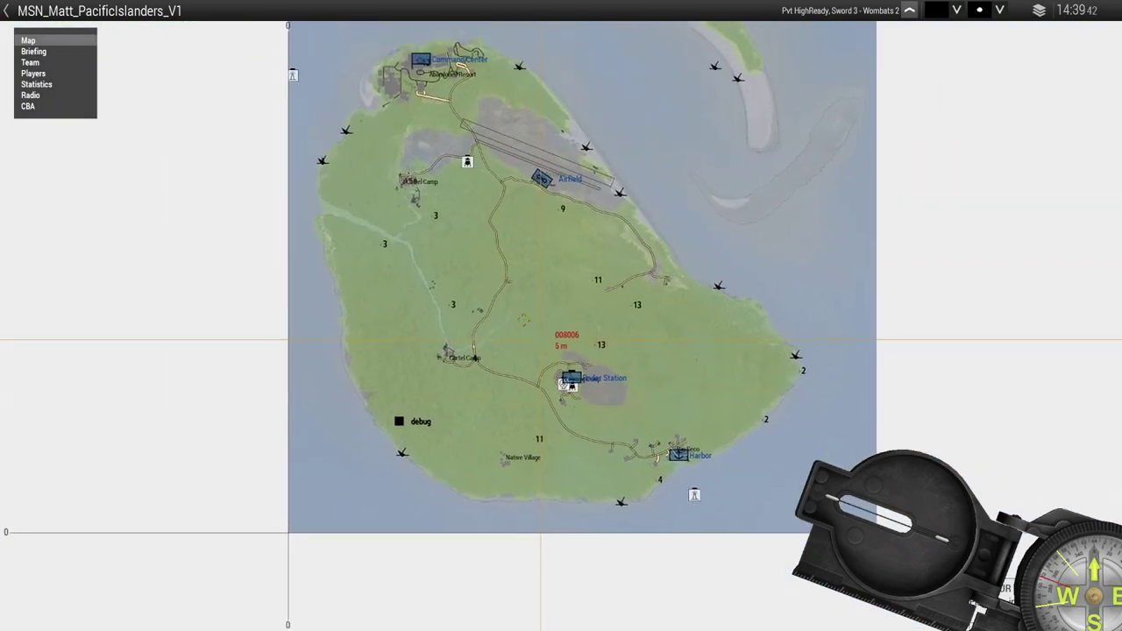
scroll(522, 321, up, 2)
scroll(543, 333, up, 2)
scroll(570, 351, up, 2)
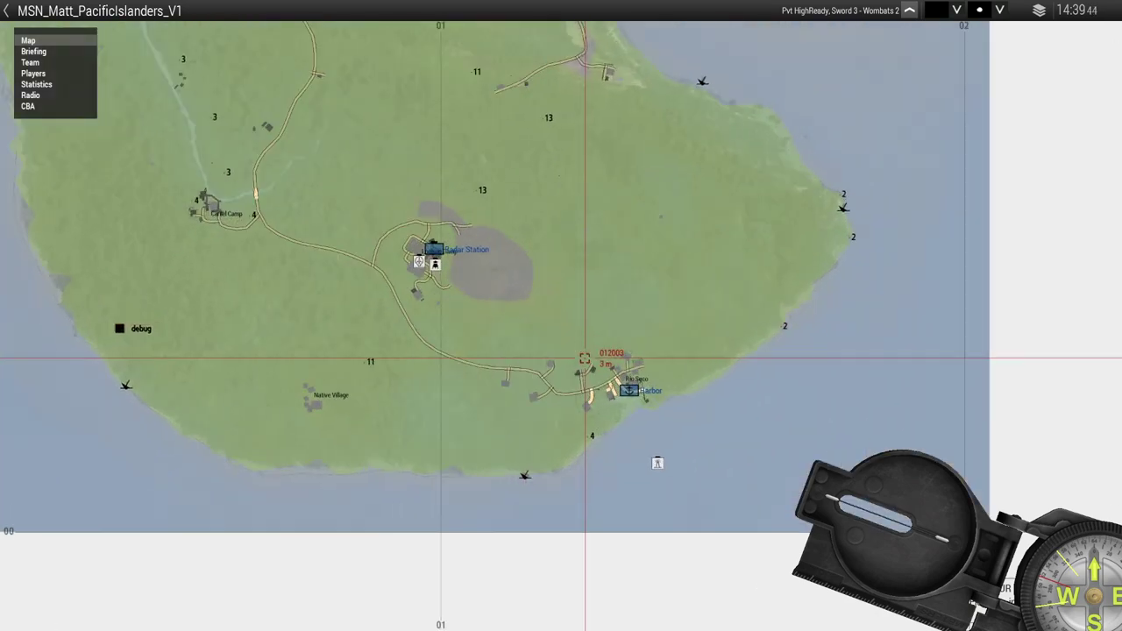
key(m)
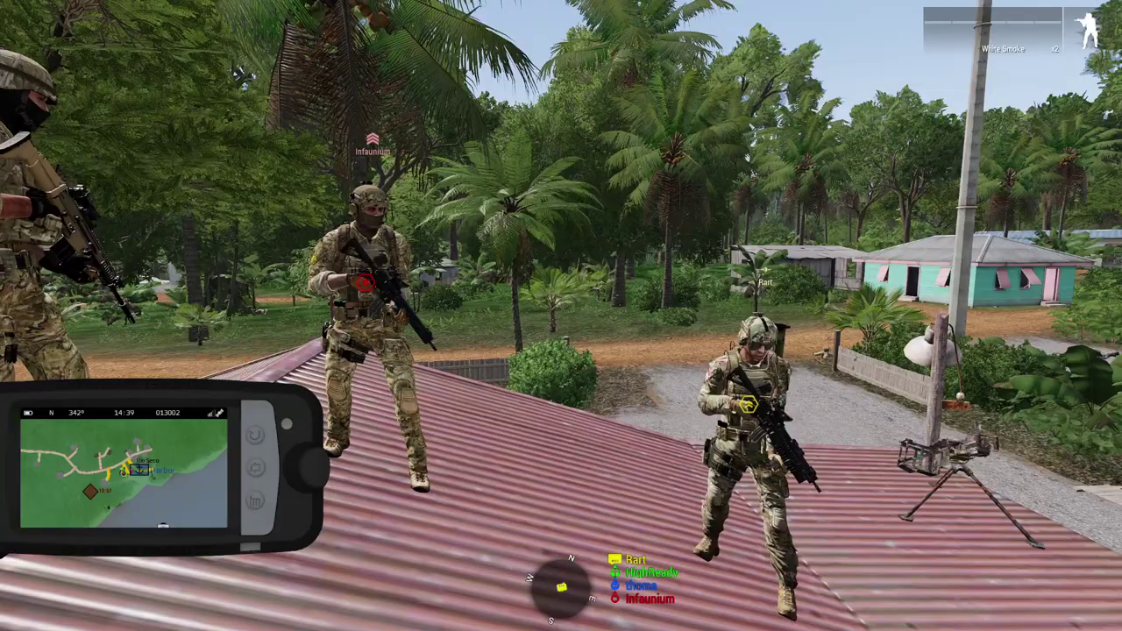
Step: Glance at the island map again, then switch to third-person view behind the soldier
key(m)
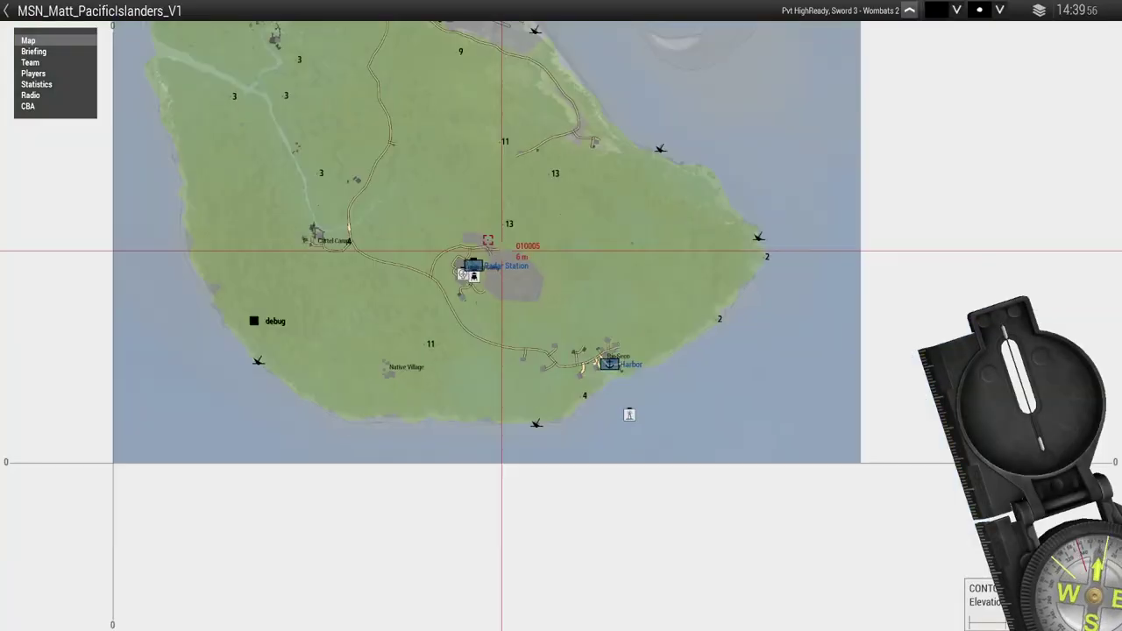
scroll(502, 255, down, 4)
key(m)
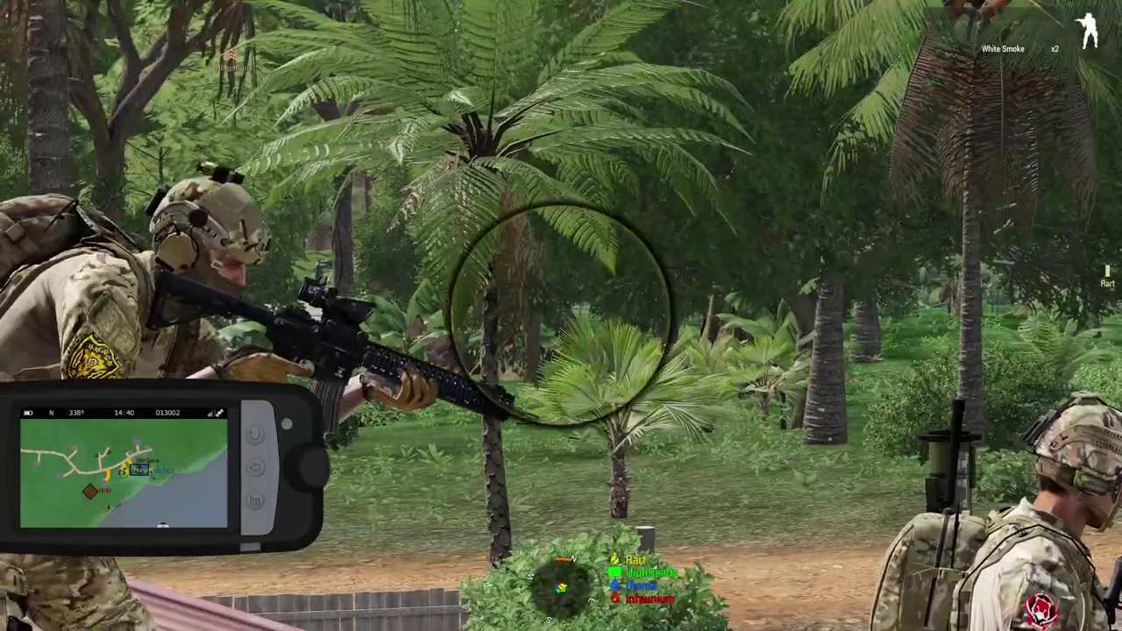
key(KP_Enter)
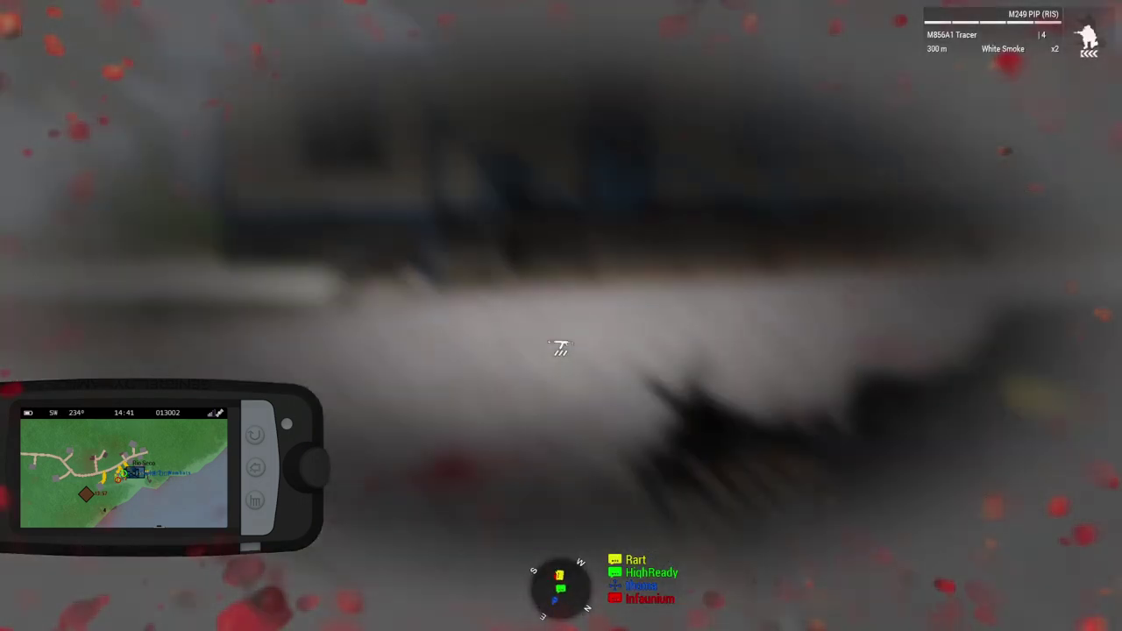
Step: Run across the porch, along the wall and into the house through the blue door
key(w)
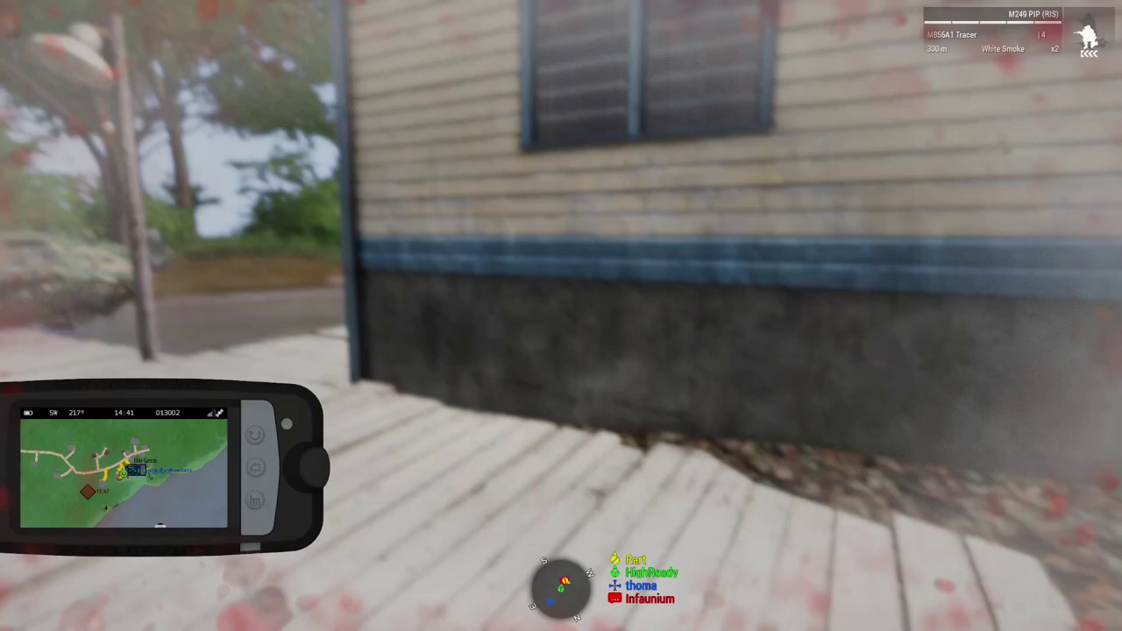
key(w)
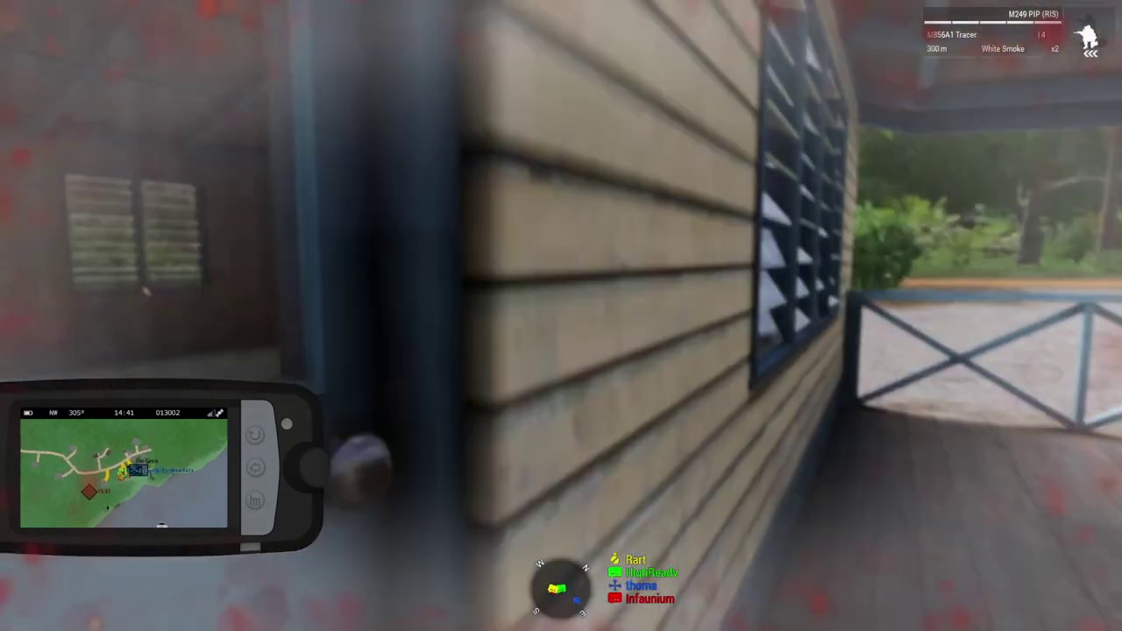
key(w)
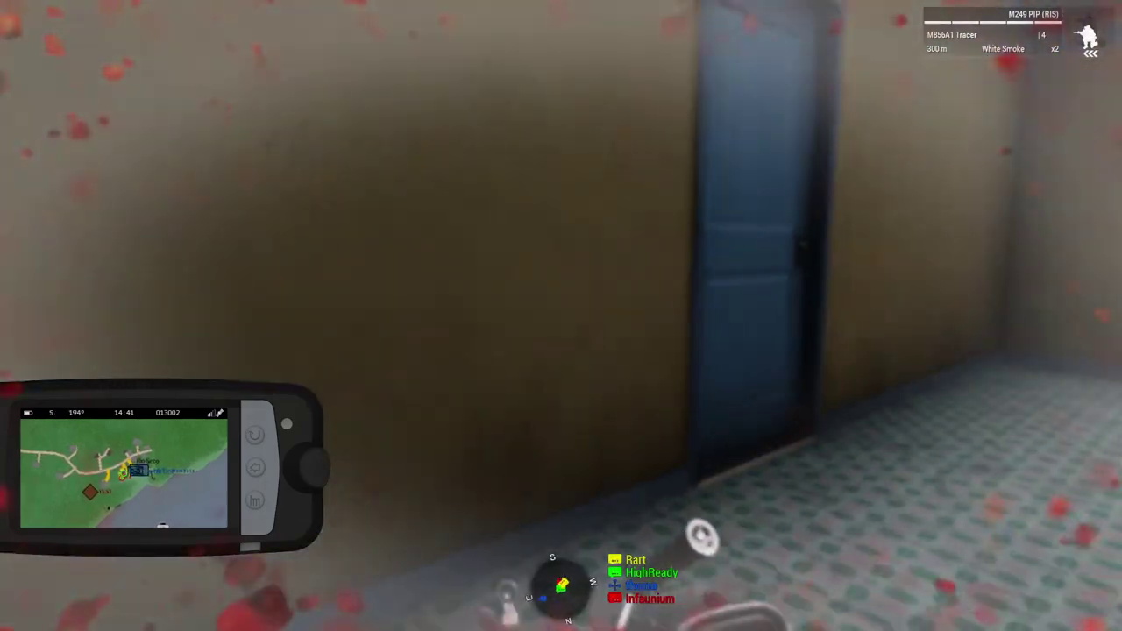
key(w)
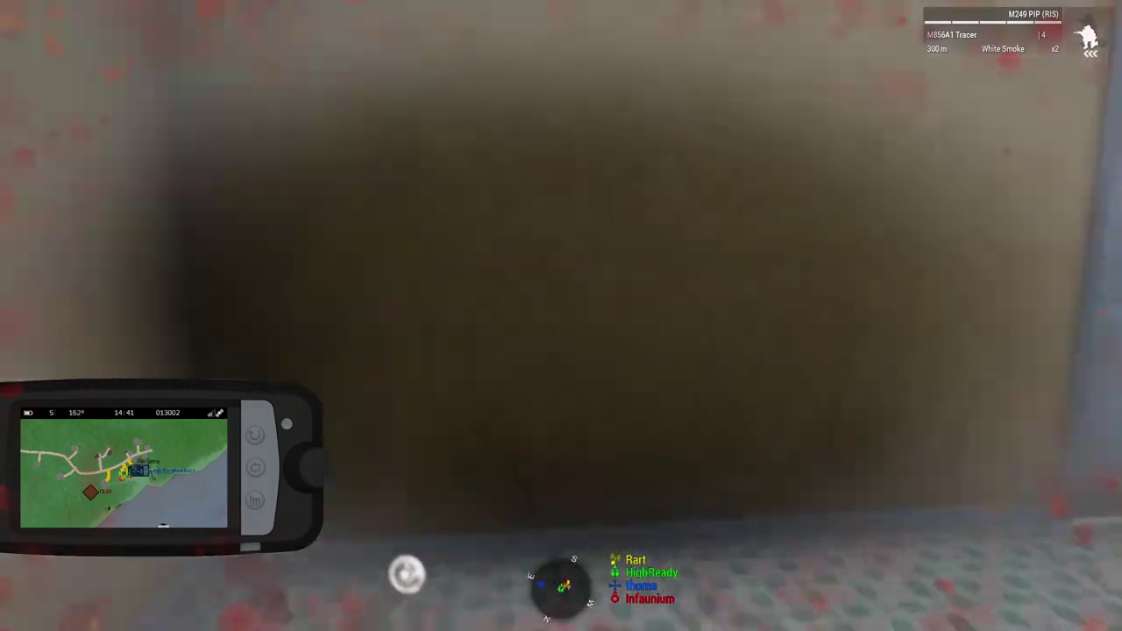
Step: Aim around the room, fire a machine-gun burst, and bring up the ACE medical screen
right_click(561, 315)
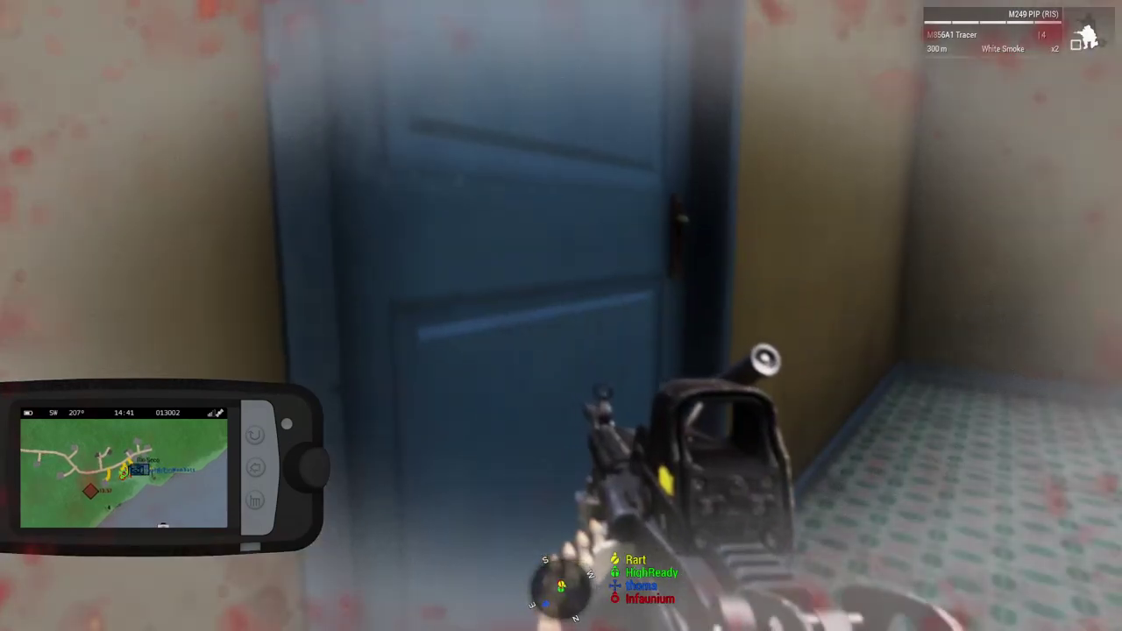
key(w)
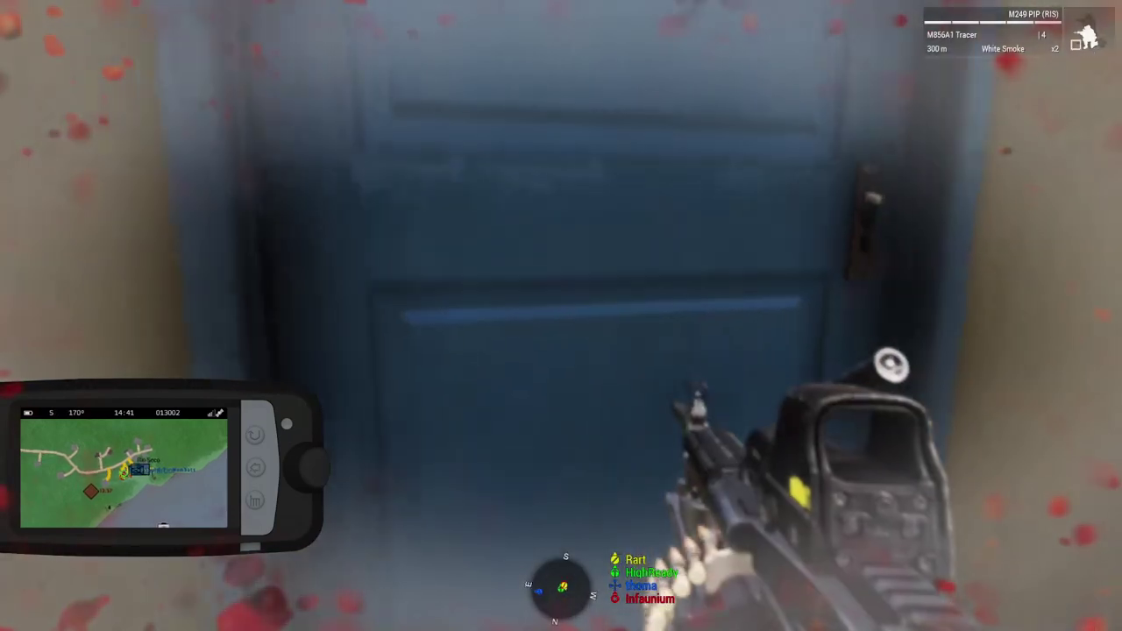
key(w)
key(w)
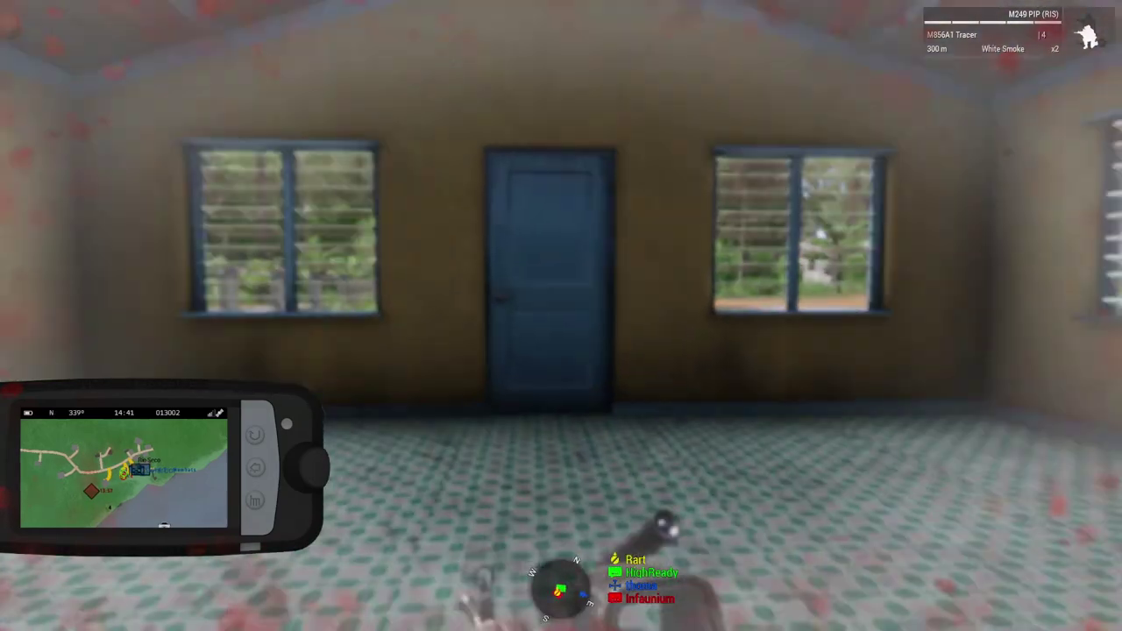
key(w)
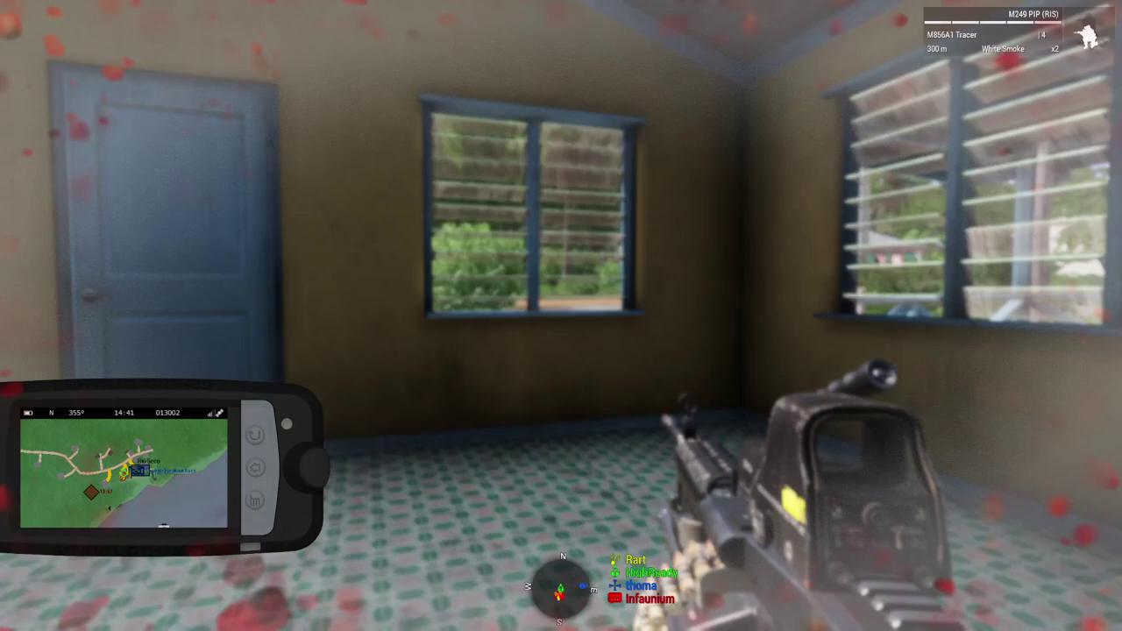
click(561, 315)
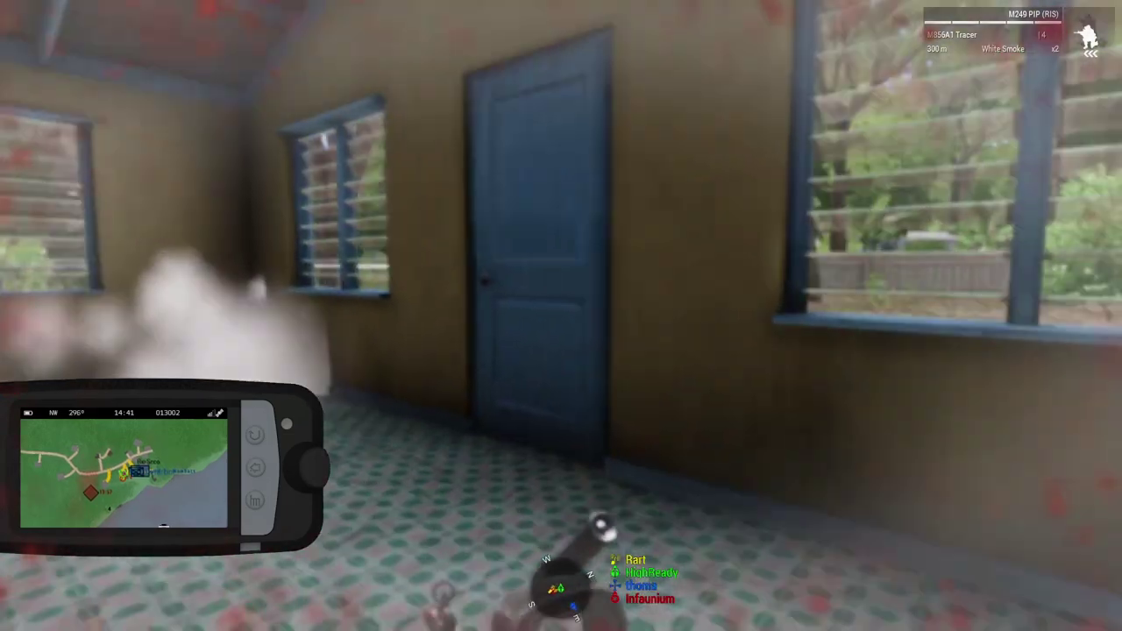
key(h)
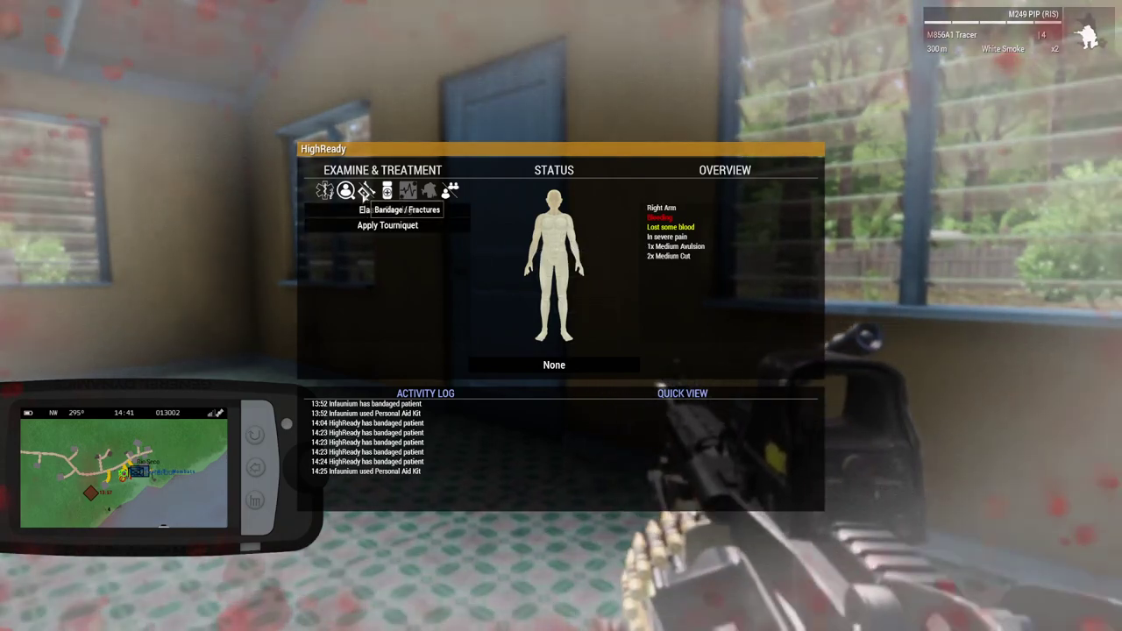
Step: Reopen the medical screen and apply three tourniquets to the right arm
key(Escape)
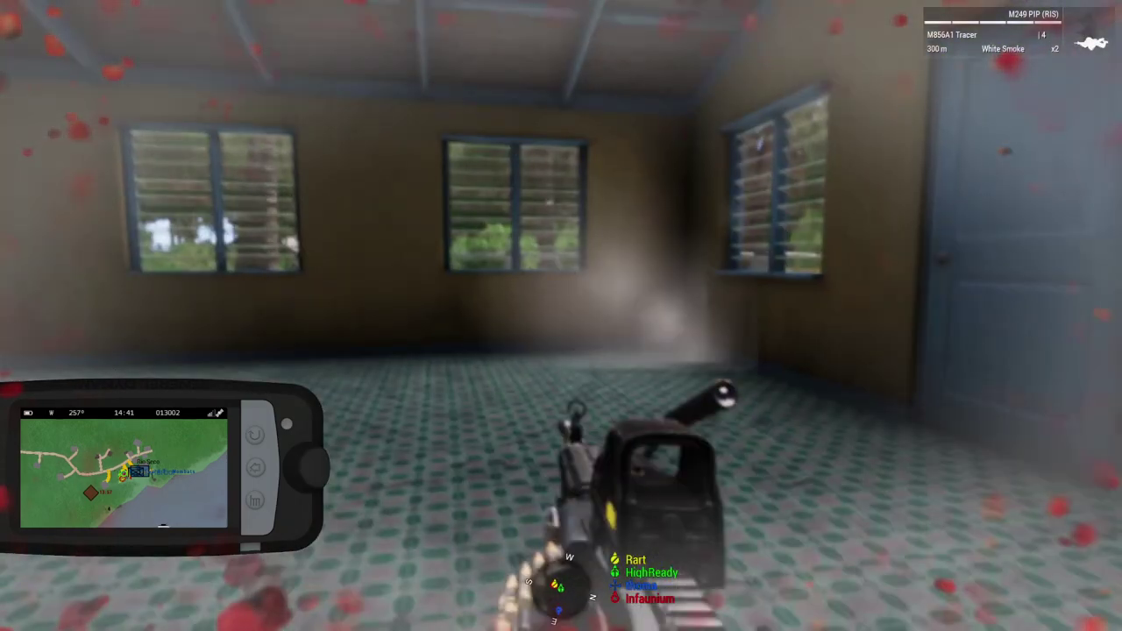
key(h)
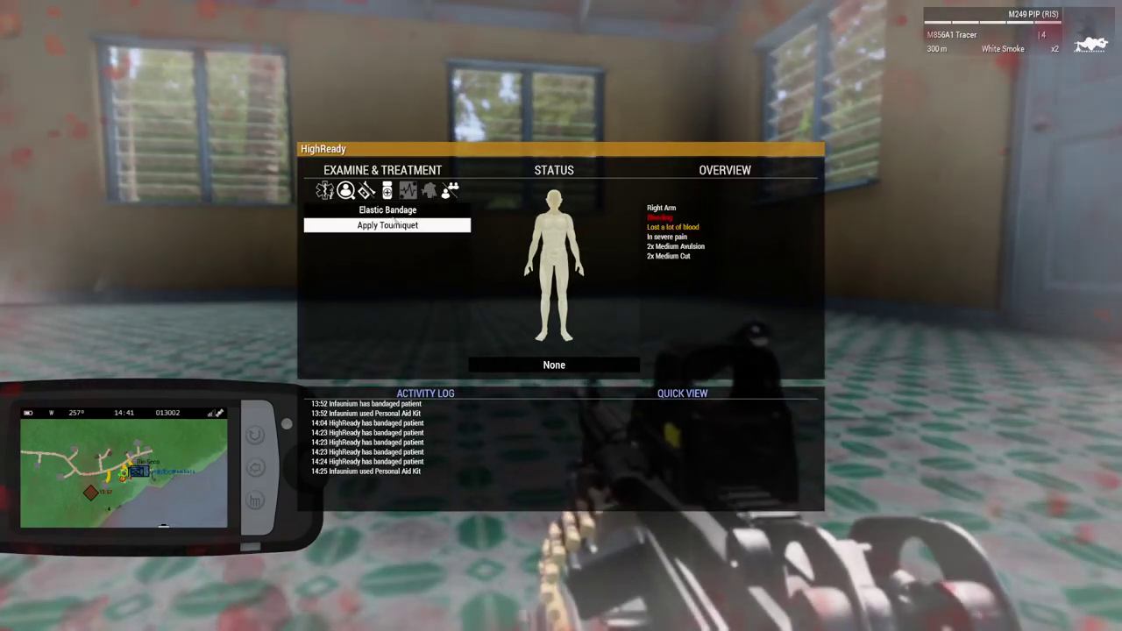
click(388, 226)
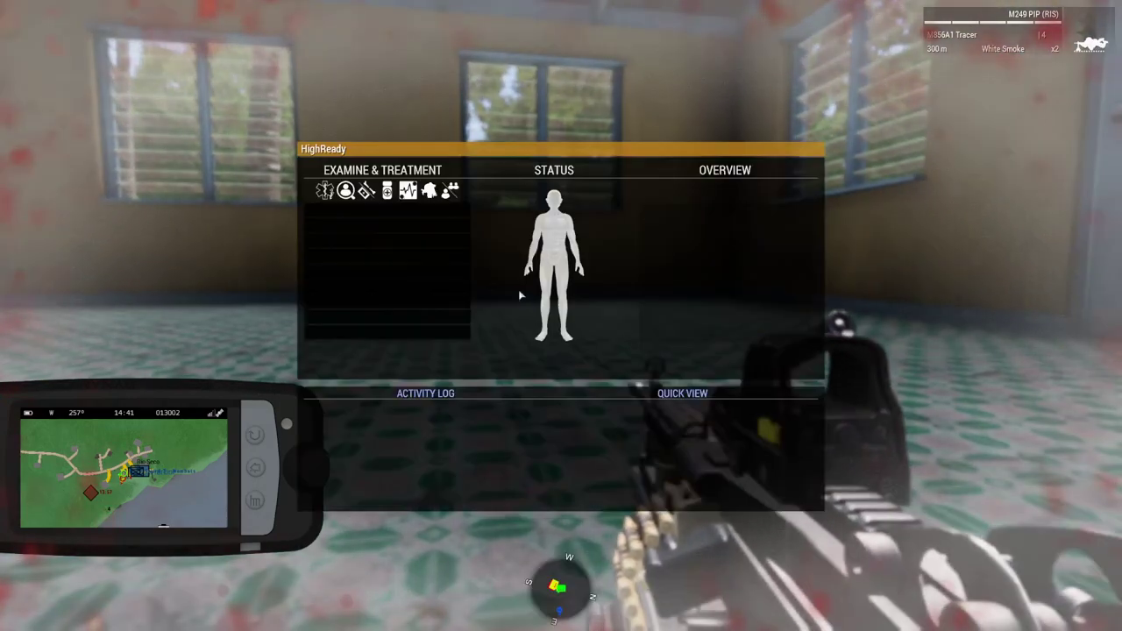
click(388, 225)
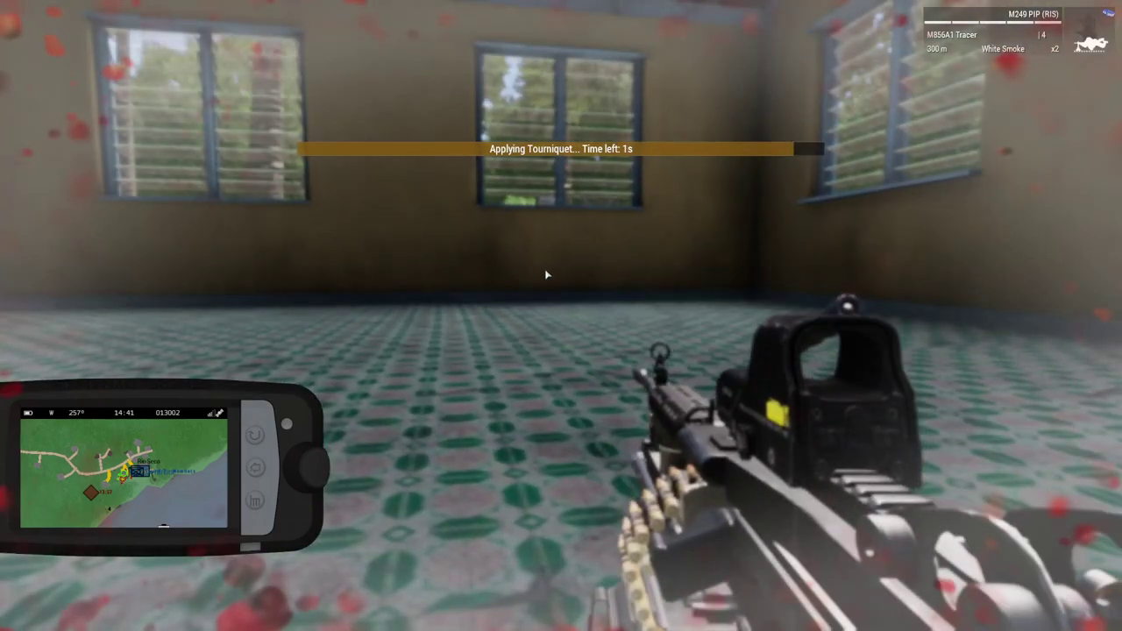
click(387, 225)
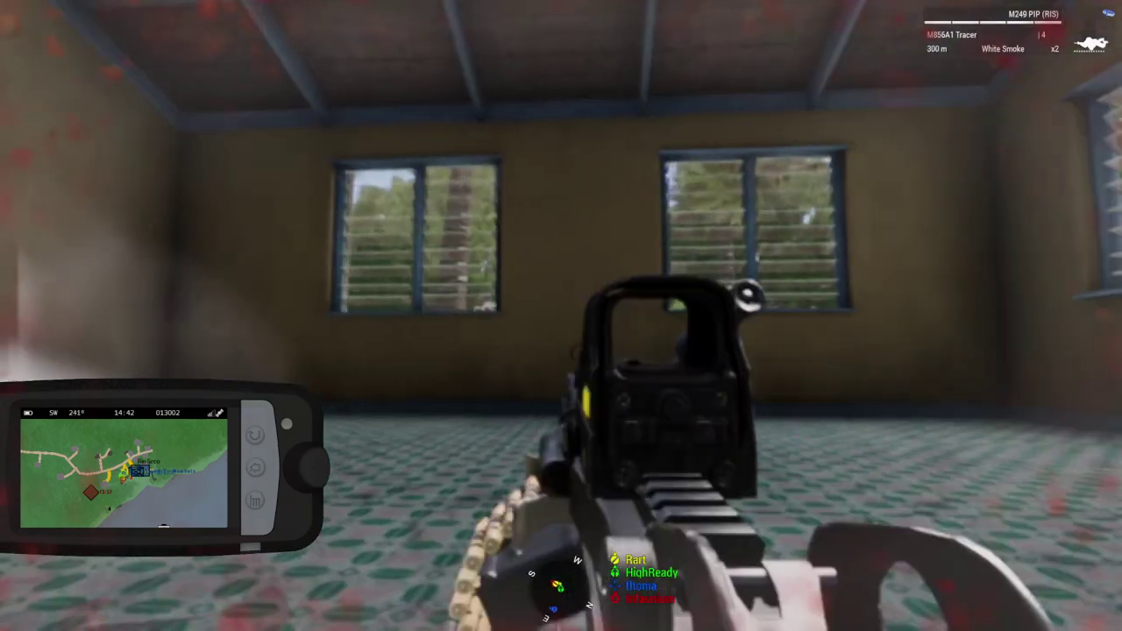
Step: Aim down sights, lower the weapon toward the door, and reopen the medical screen
right_click(561, 316)
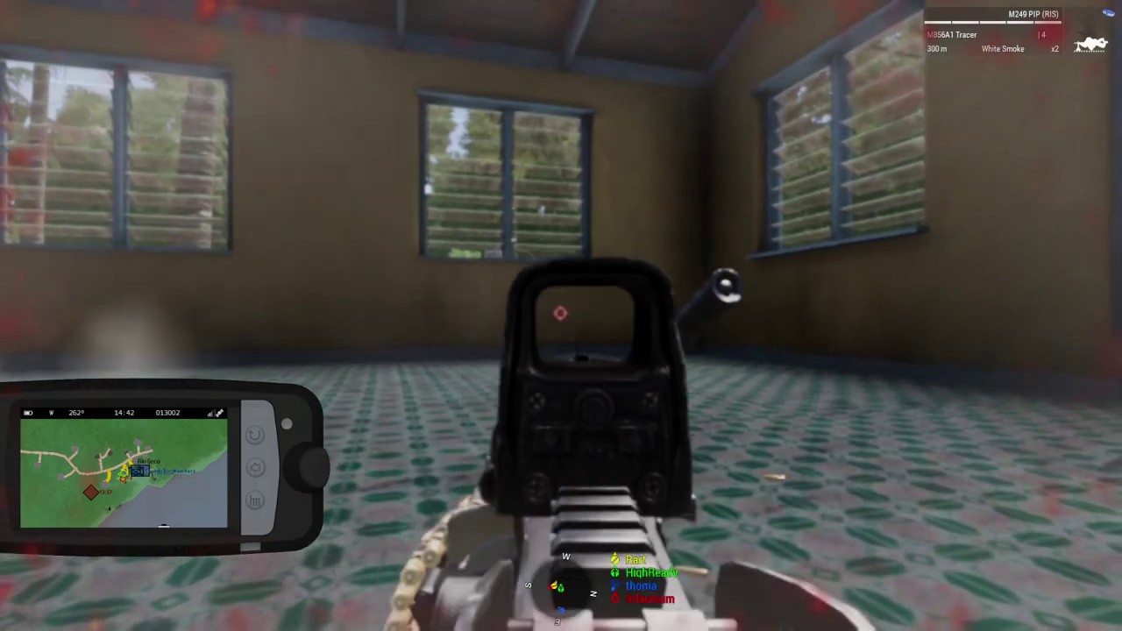
right_click(561, 315)
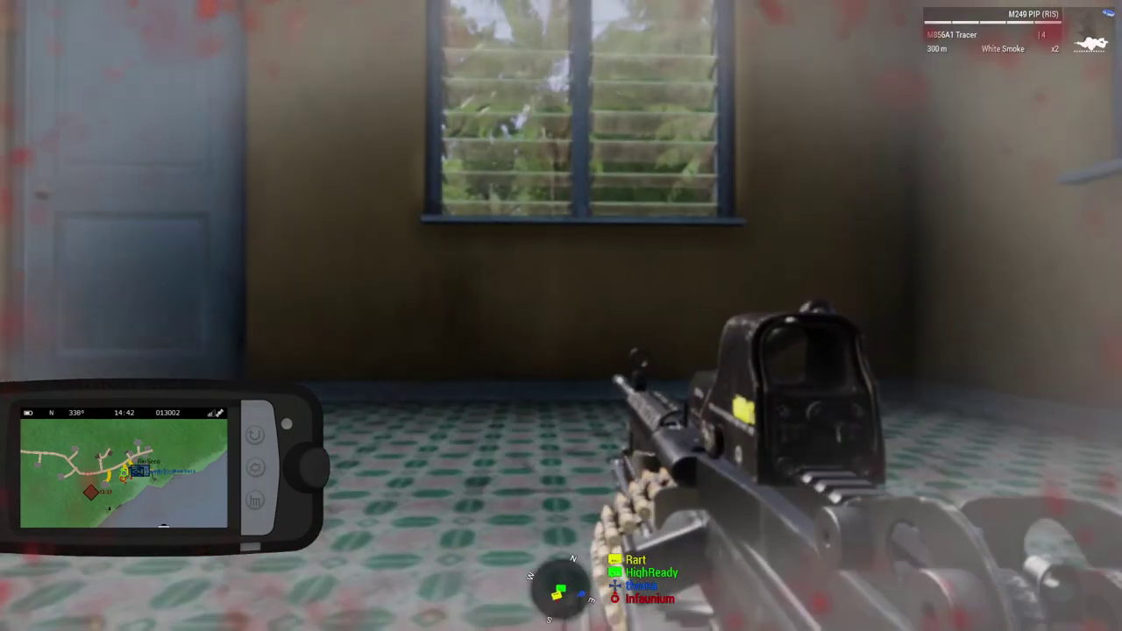
key(h)
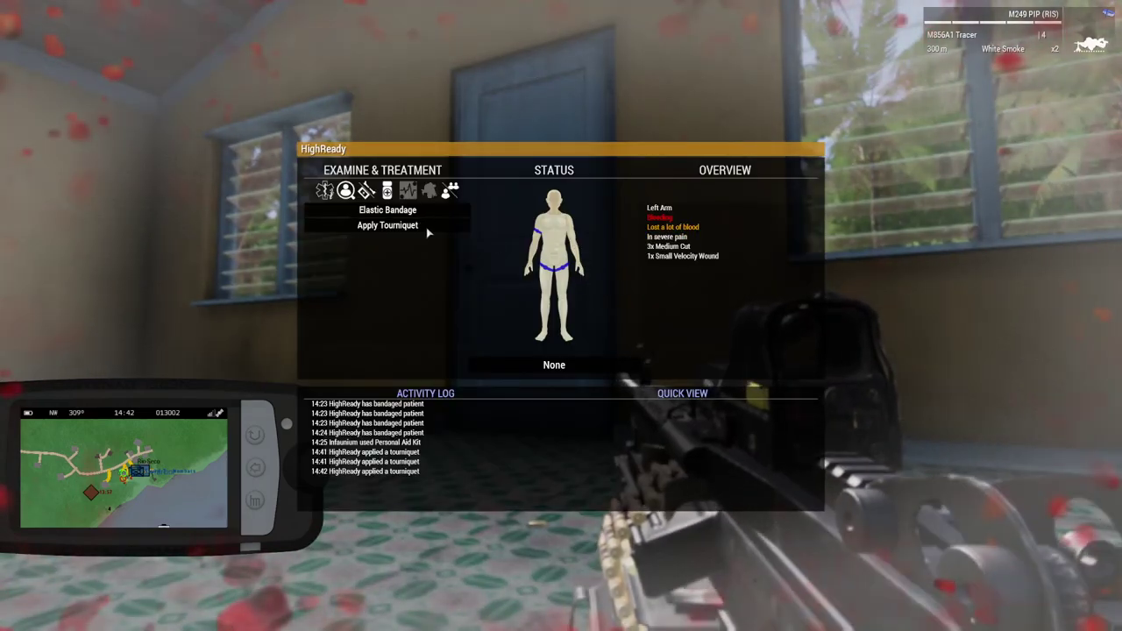
Step: Tourniquet the left arm, elastic-bandage the left arm and head cuts, then close the screen
click(387, 226)
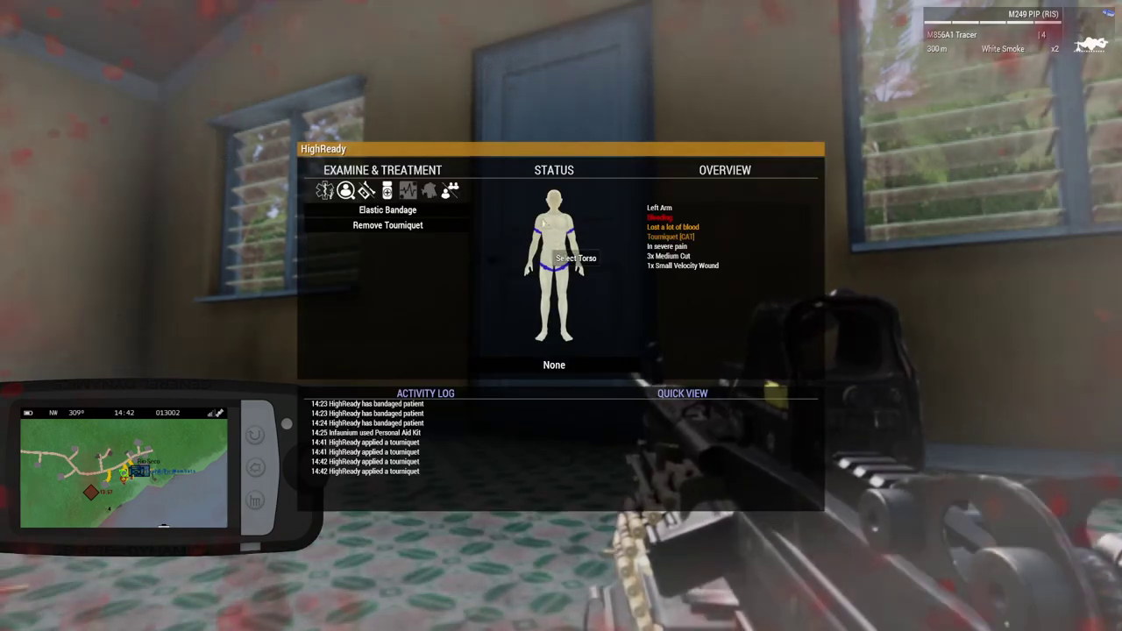
click(454, 211)
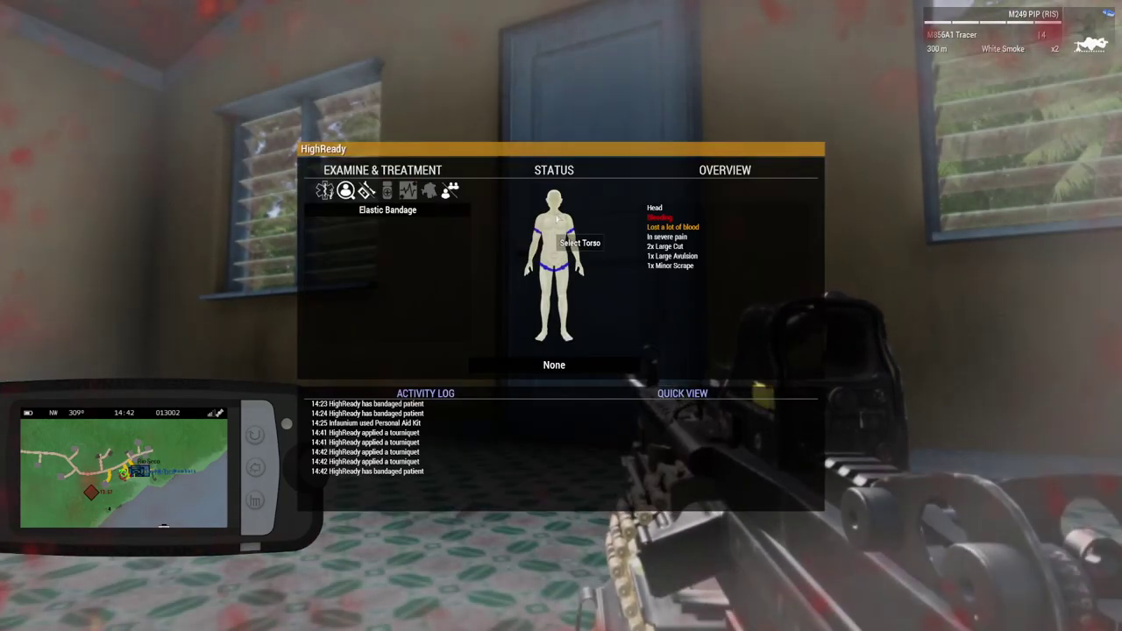
click(556, 210)
click(388, 210)
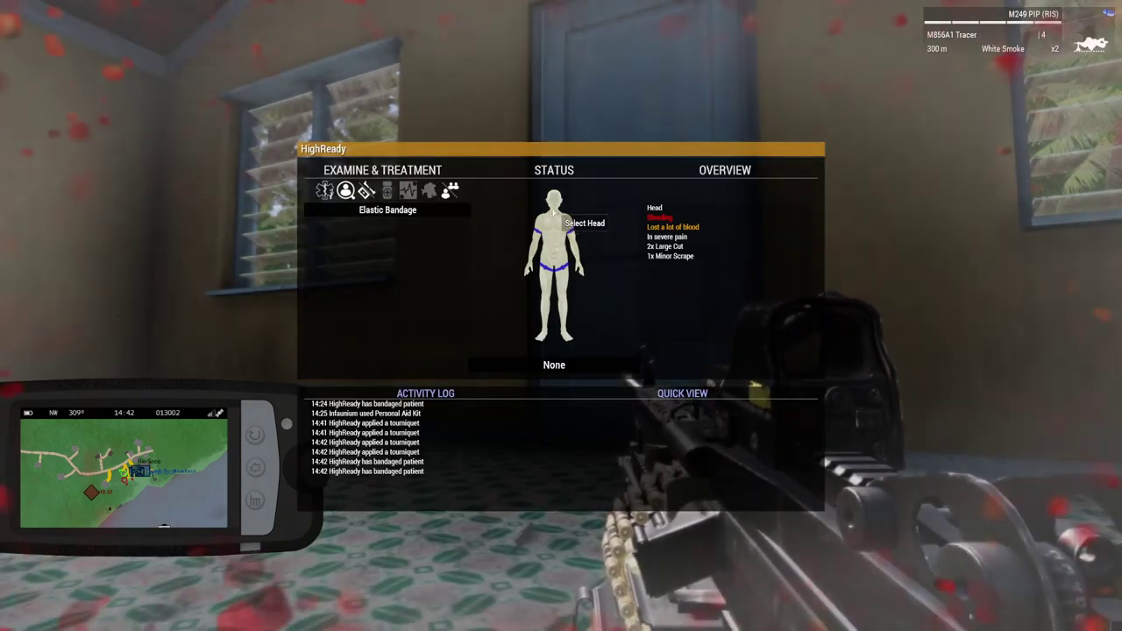
click(388, 210)
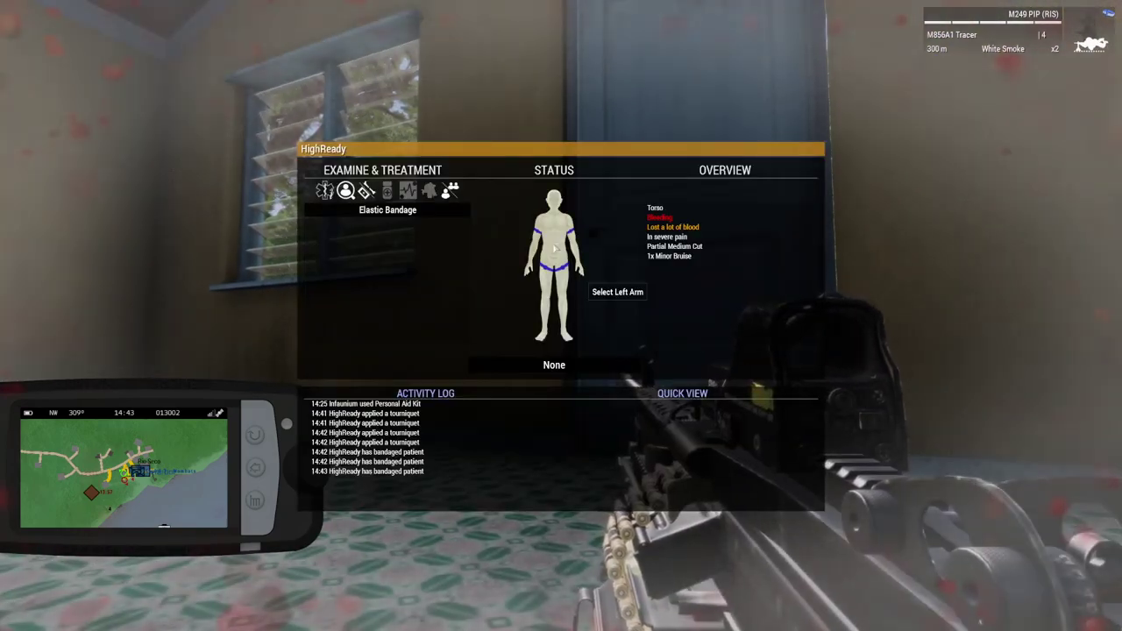
key(Escape)
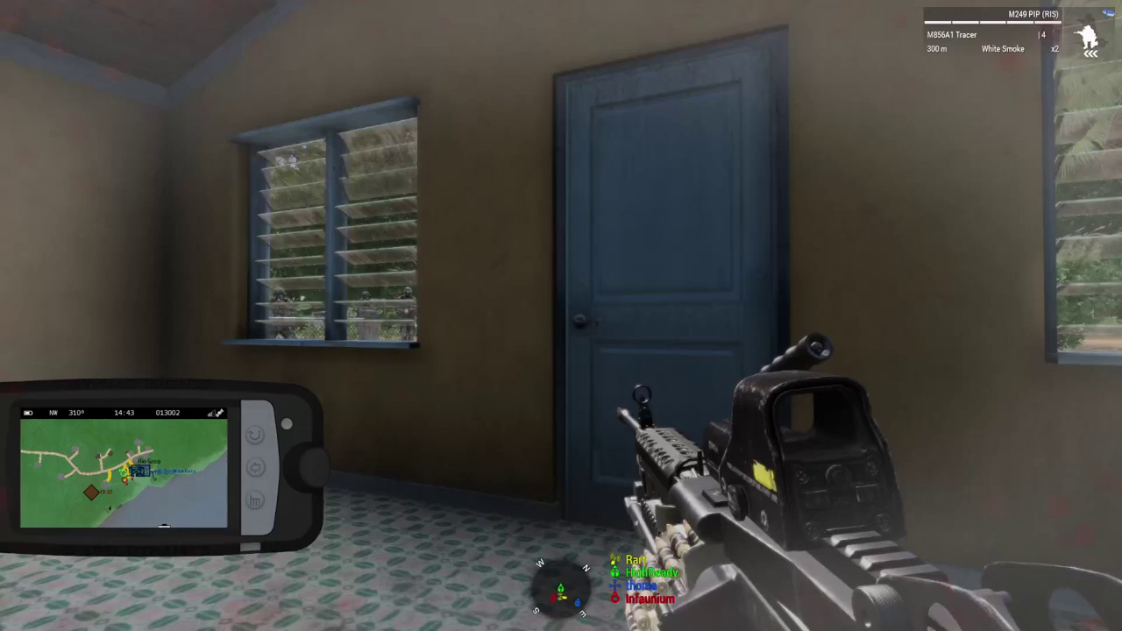
Step: Aim down the weapon's sights in the smoke-filled room
right_click(562, 316)
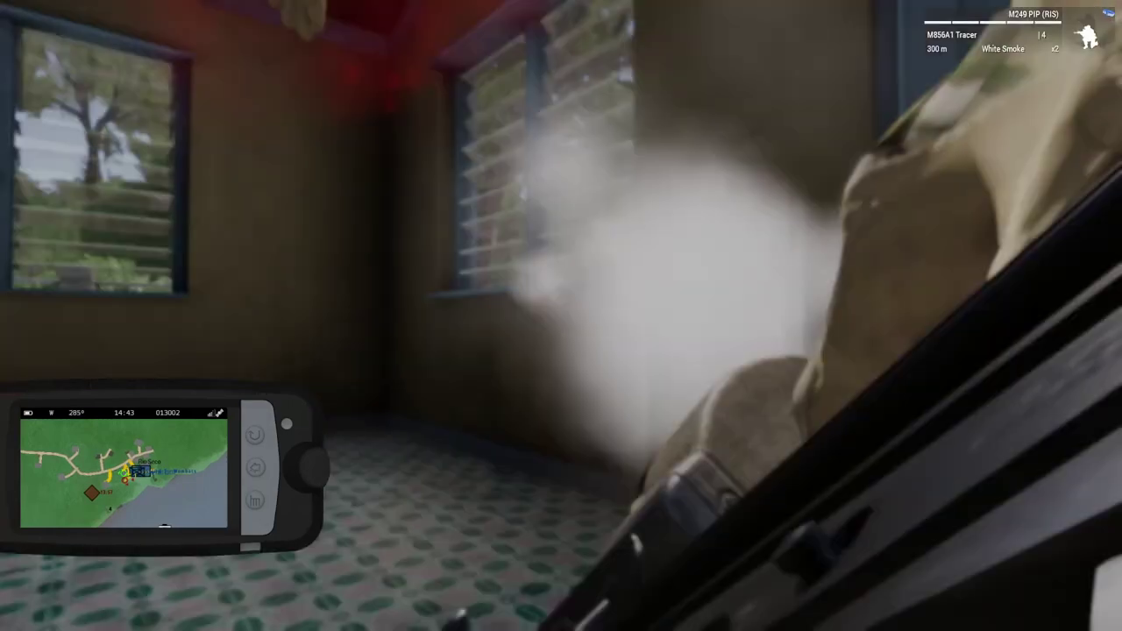